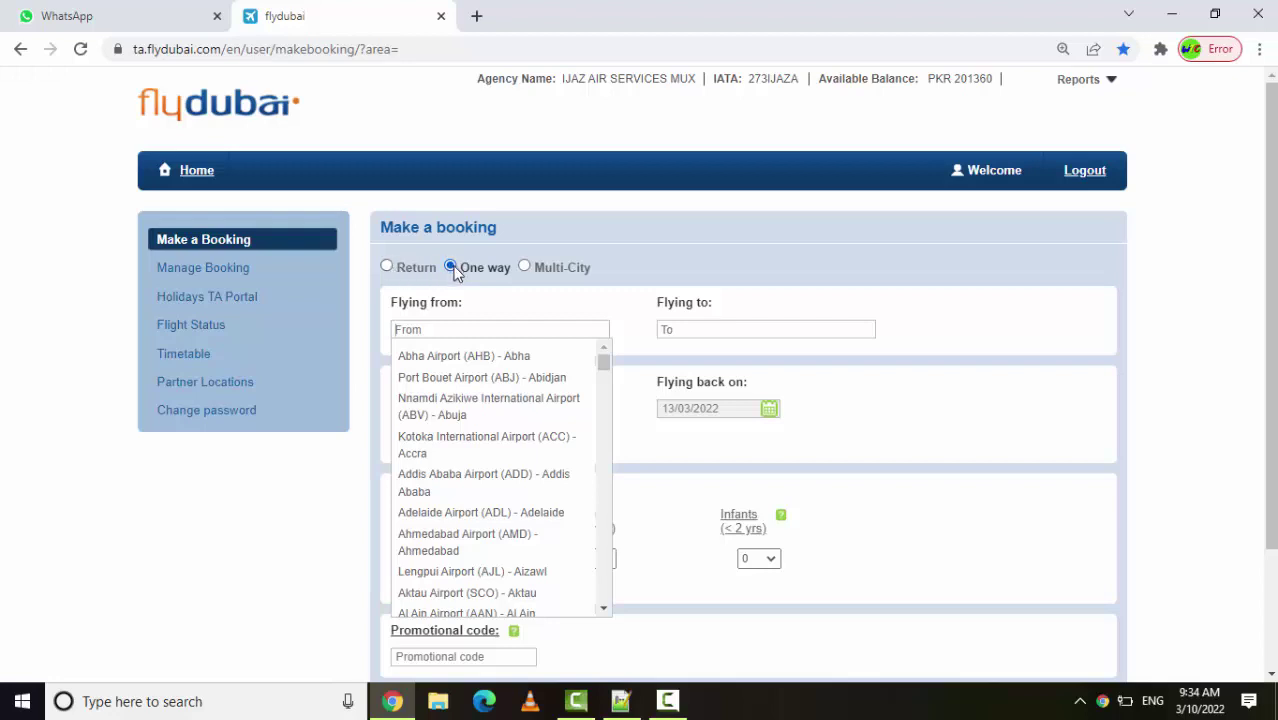
Close the airport list, leaving the One way form with origin and destination empty
left_click(555, 233)
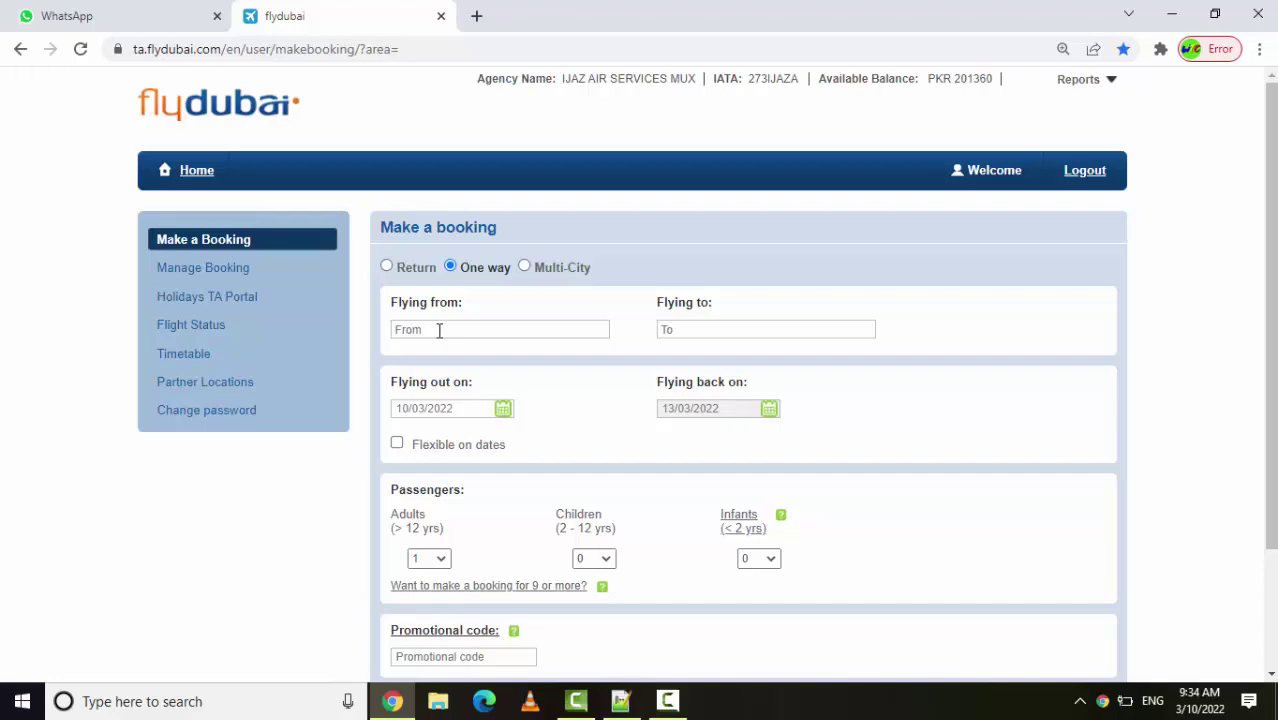
Set the route from Multan (MUX) to Dubai International (DXB)
left_click(438, 331)
type("m")
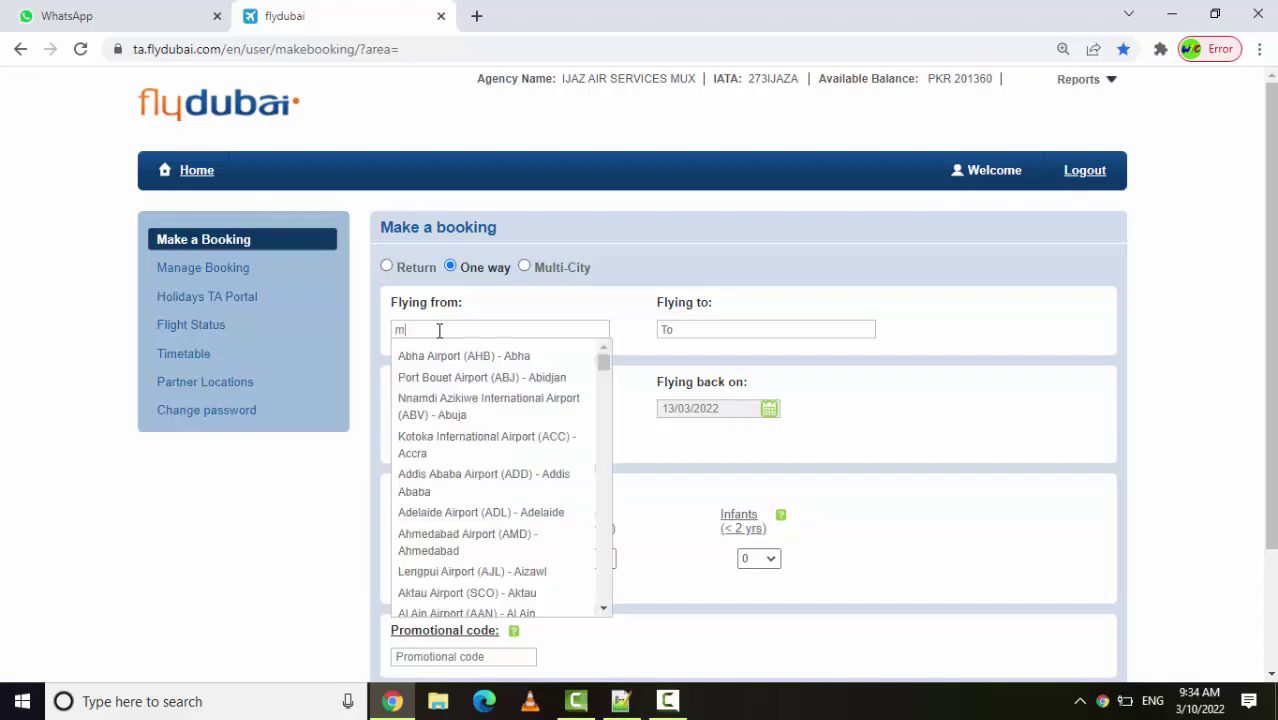
type("ul")
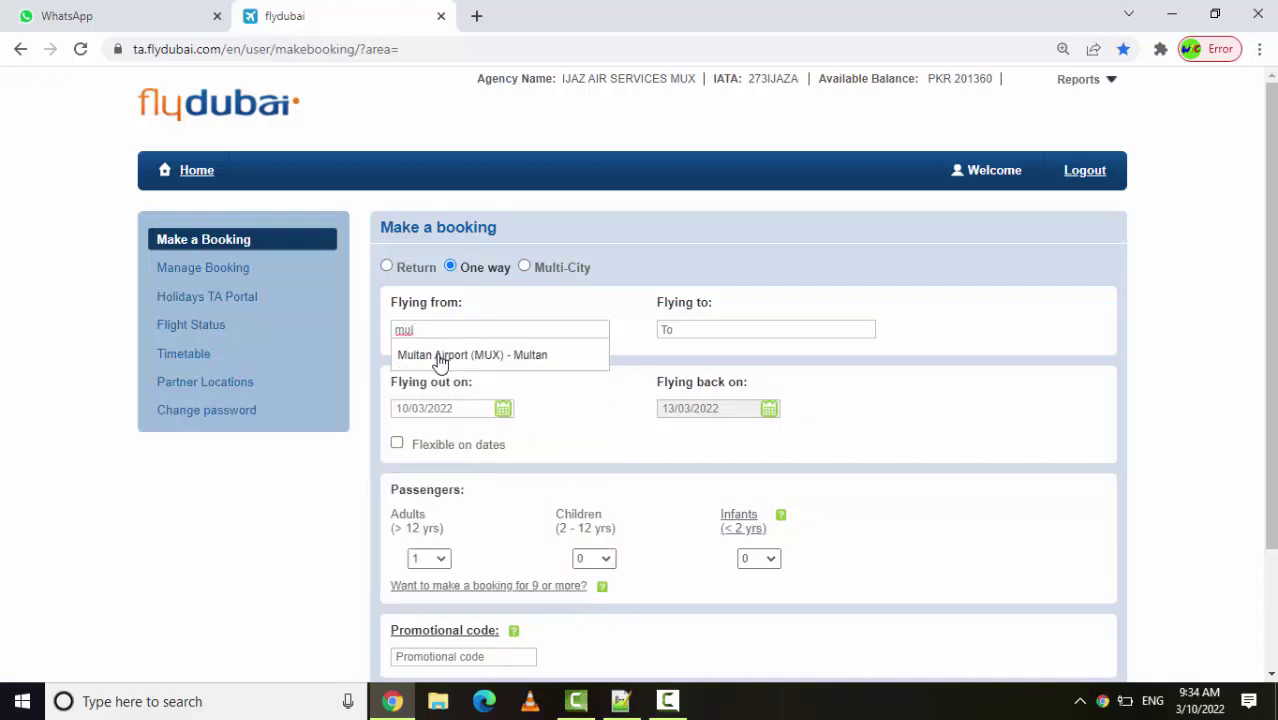
left_click(441, 358)
left_click(690, 332)
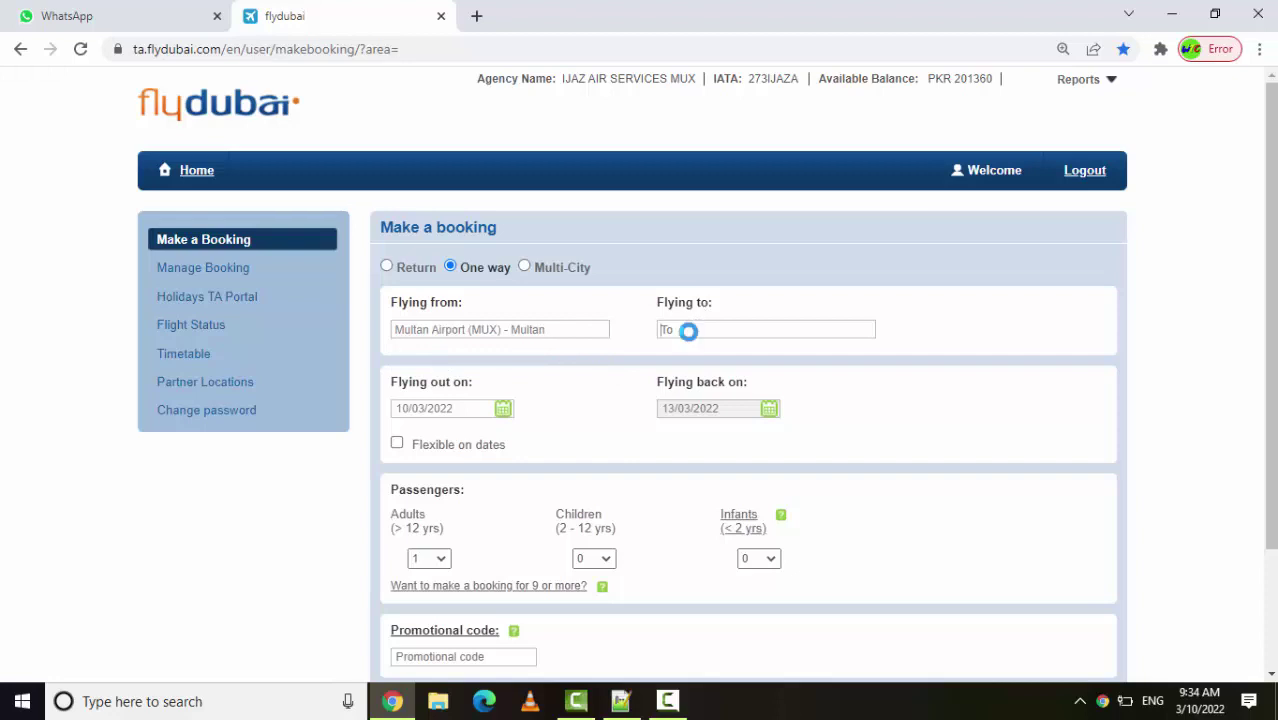
type("dub")
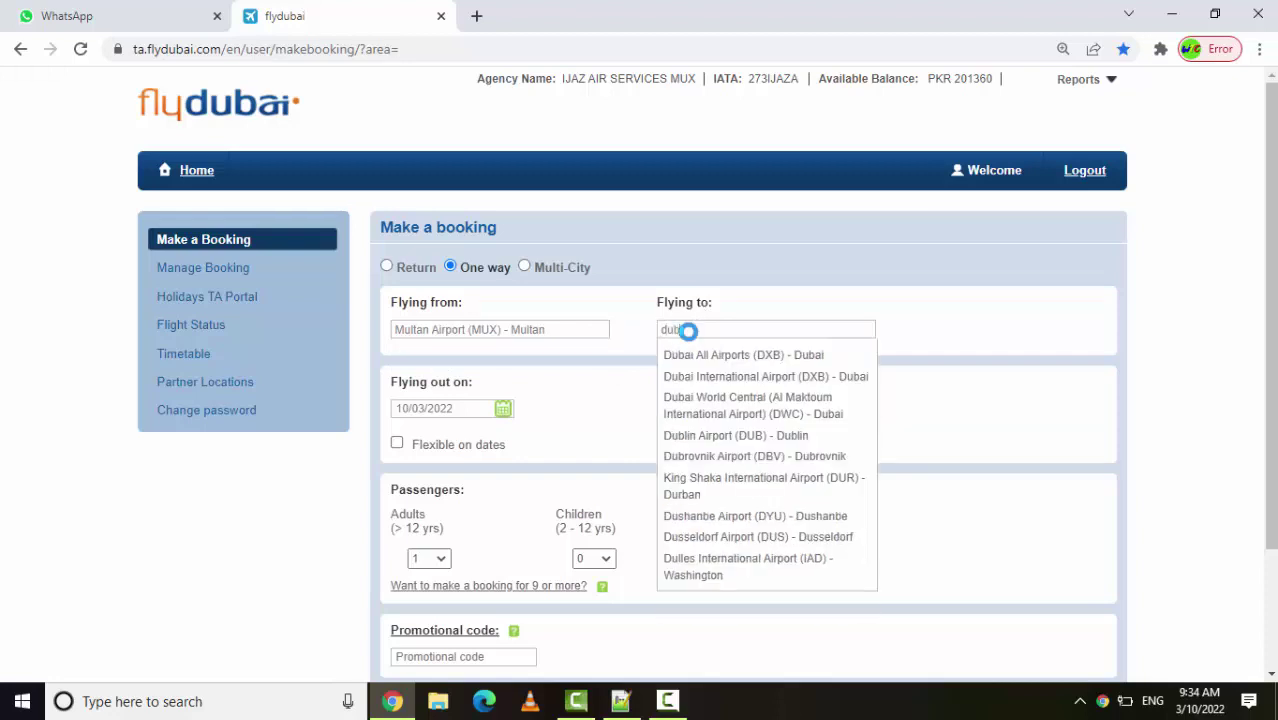
left_click(688, 380)
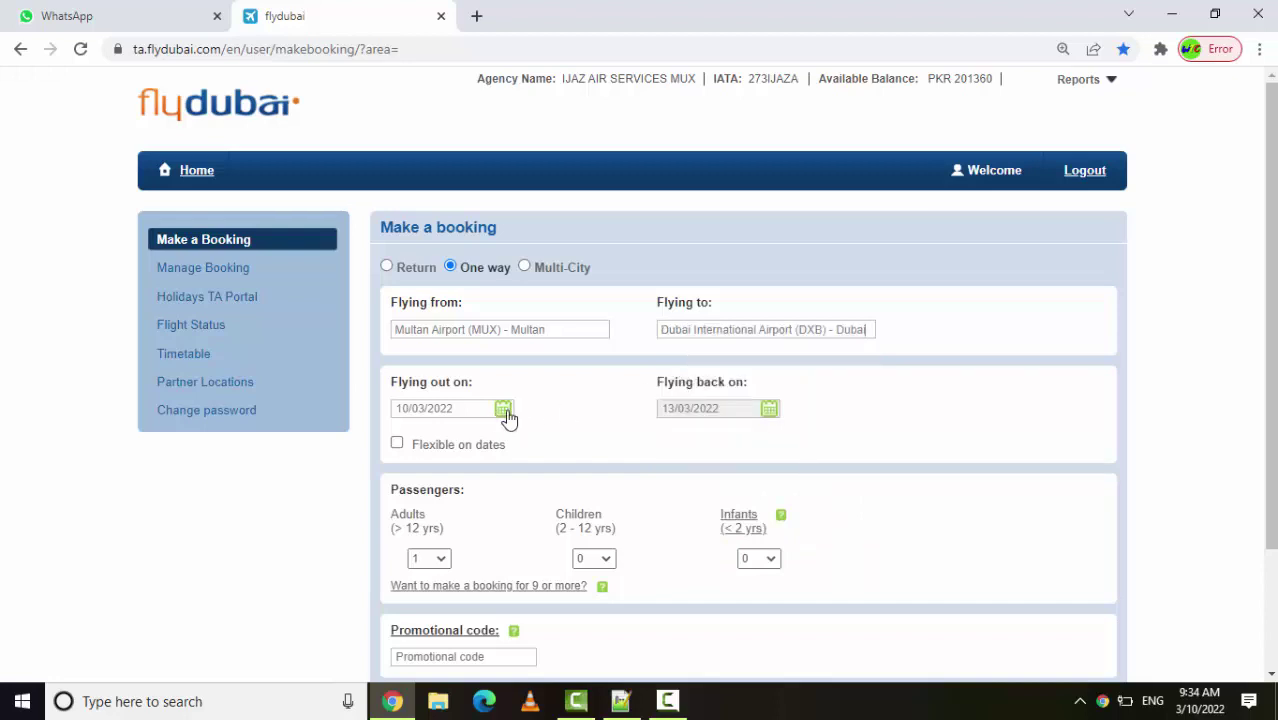
Set the departure date to 17 March 2022
left_click(504, 410)
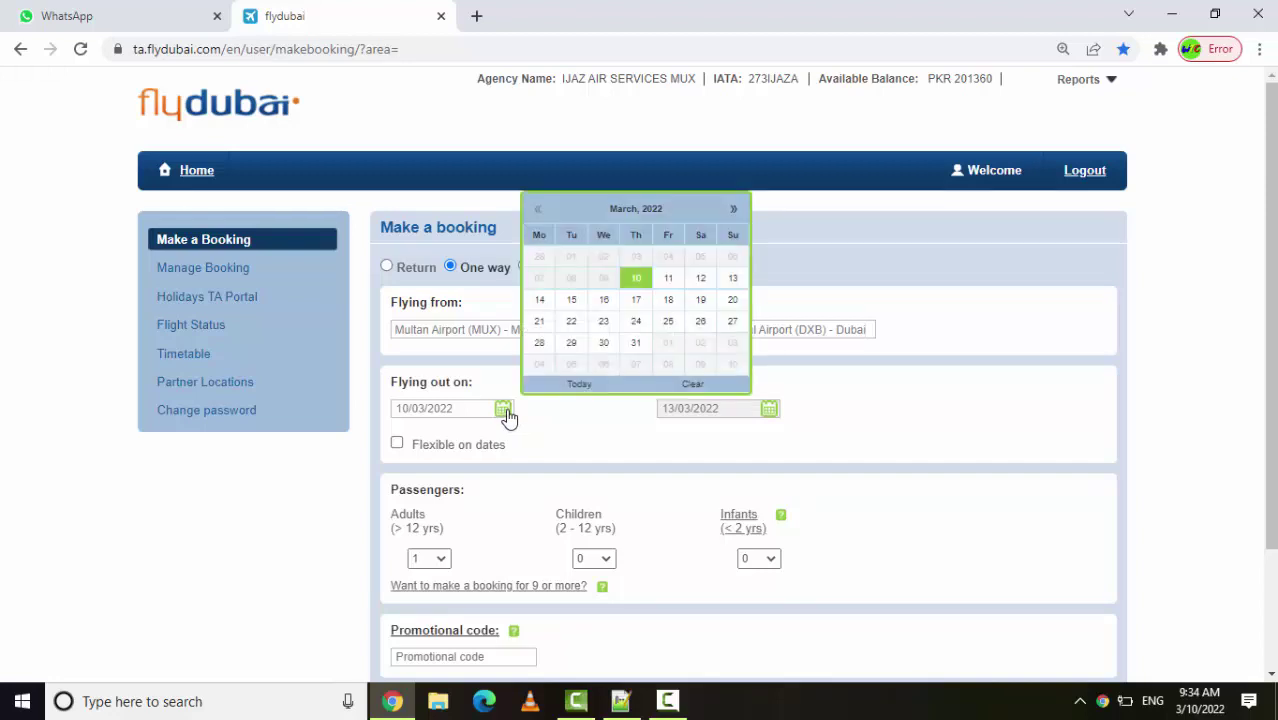
left_click(636, 301)
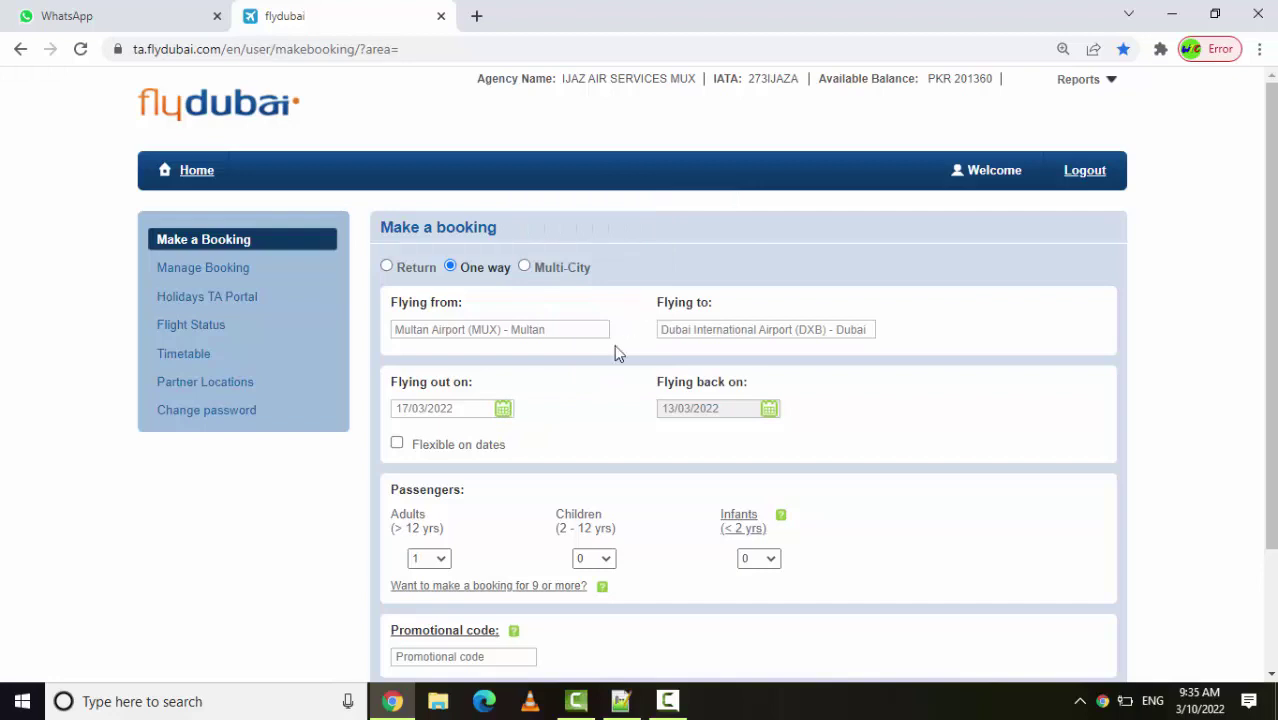
left_click_drag(884, 582, 1272, 672)
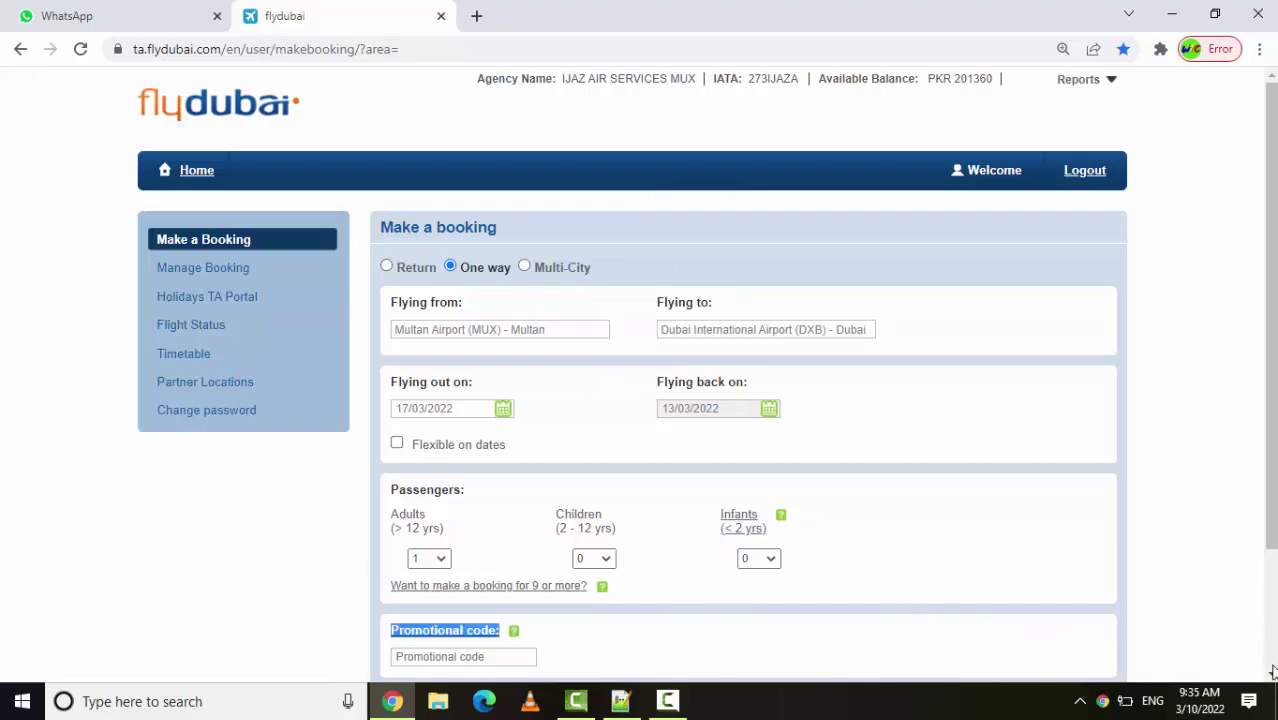
scroll(1272, 672, "down", 2)
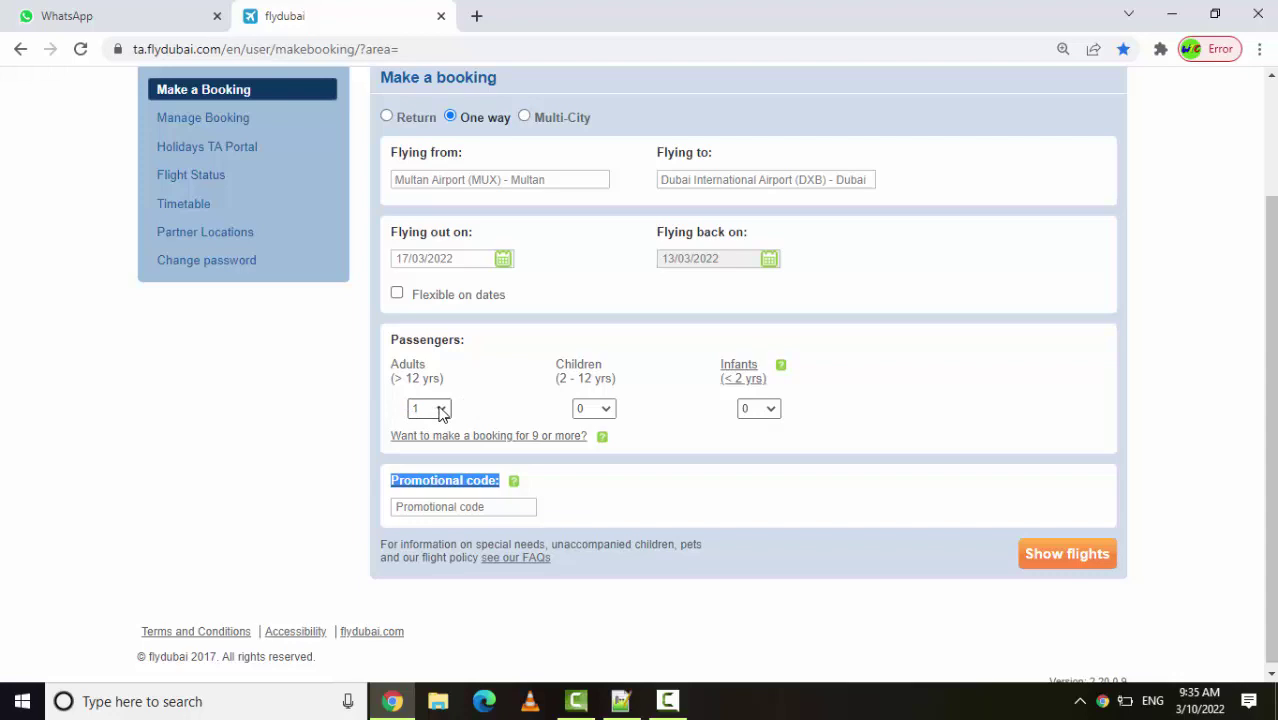
Search flights, pick the FZ 318 Economy Lite fare (PKR 47,469), and accept the notice
left_click(726, 505)
left_click(1055, 561)
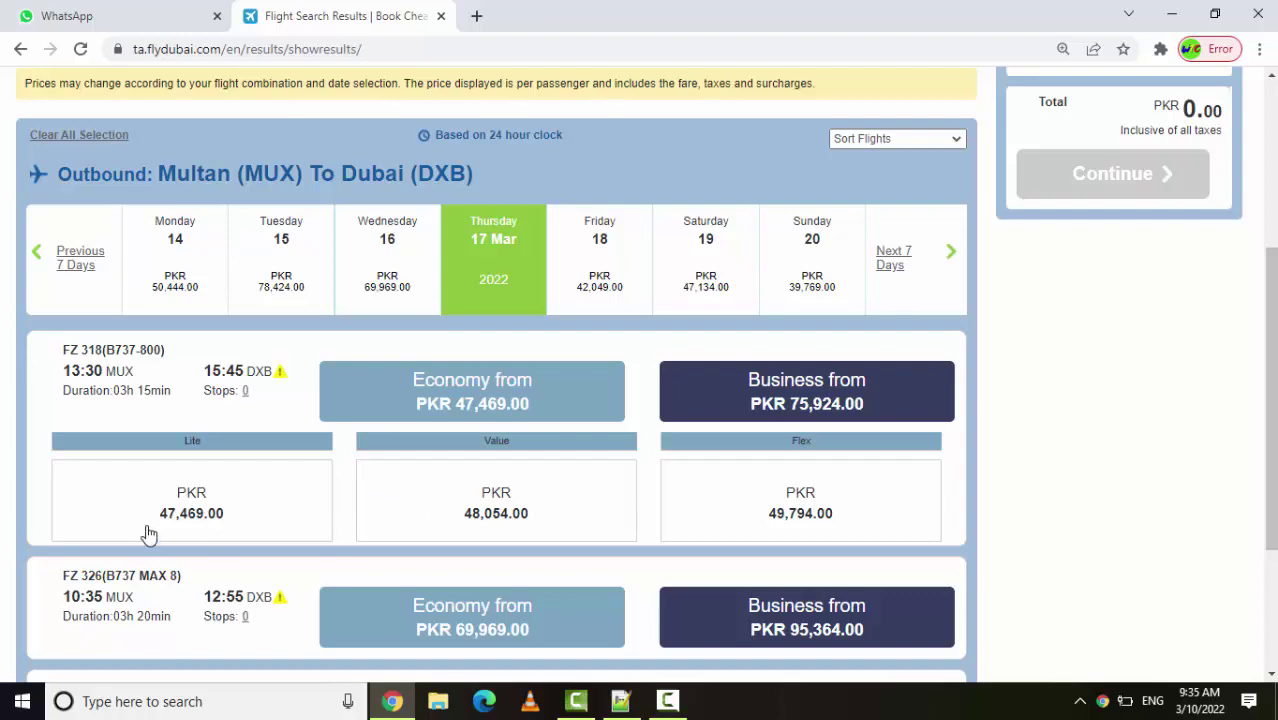
left_click(178, 502)
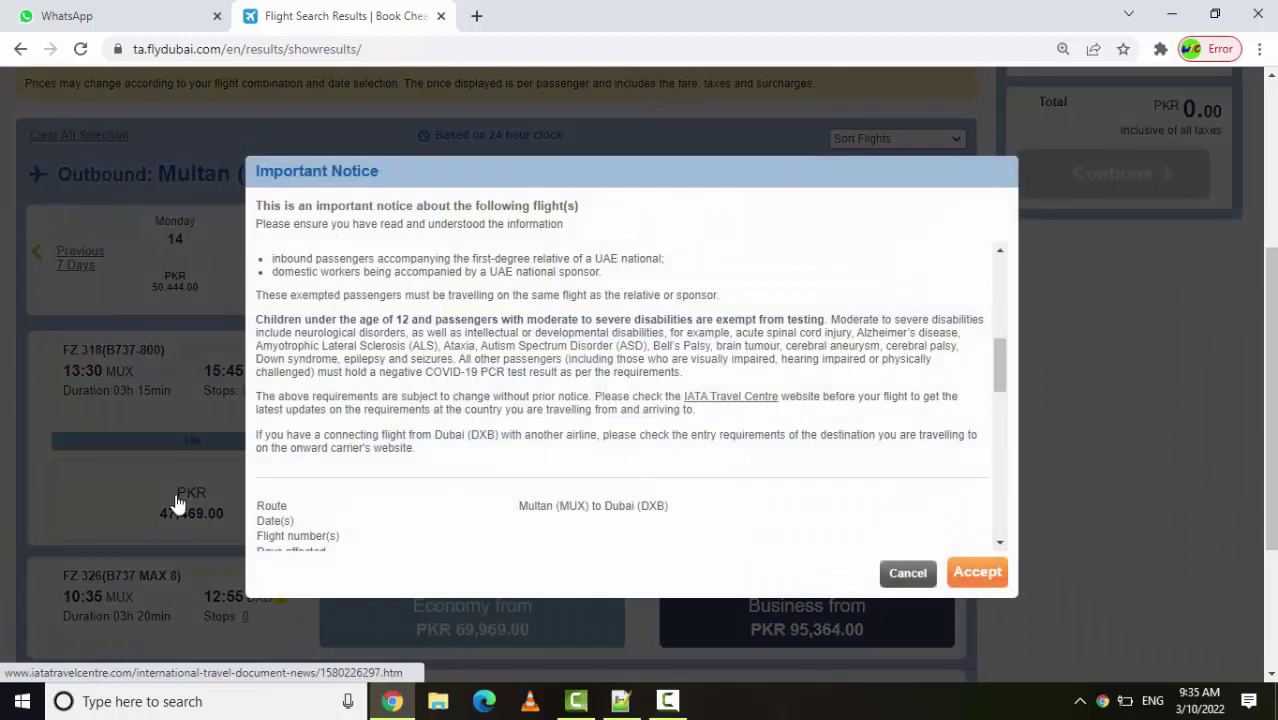
left_click(977, 573)
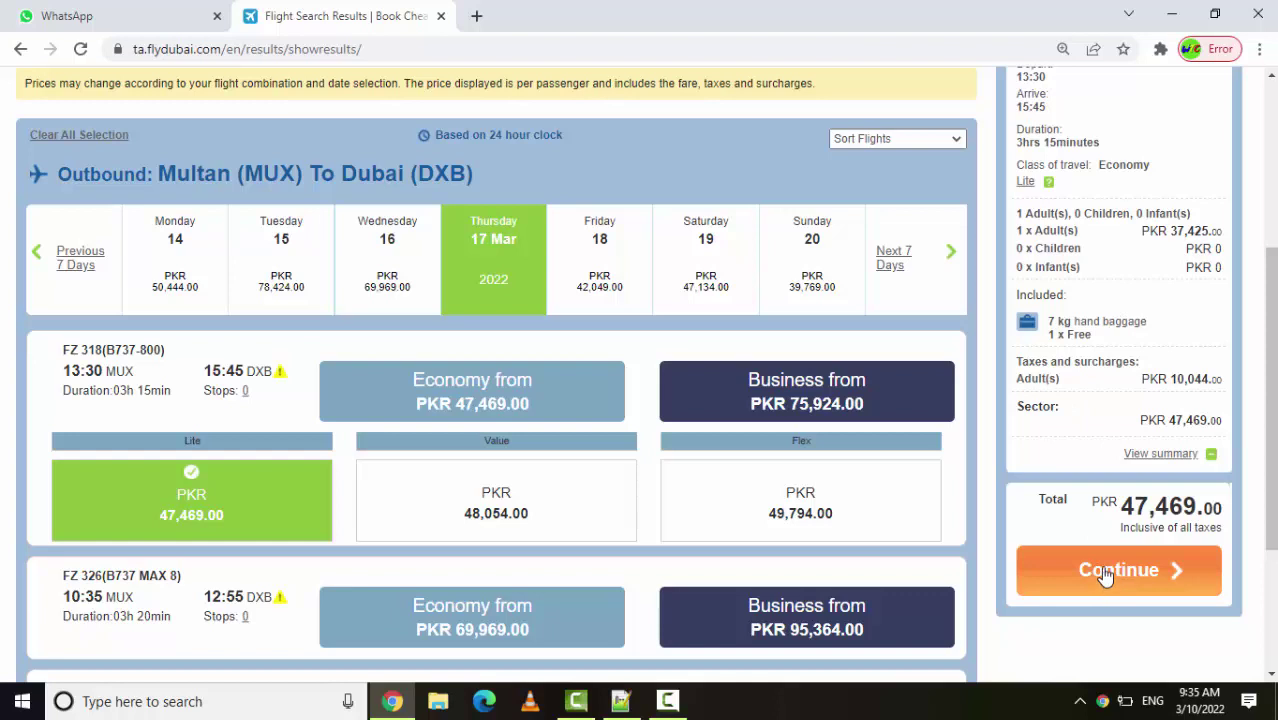
left_click(1106, 575)
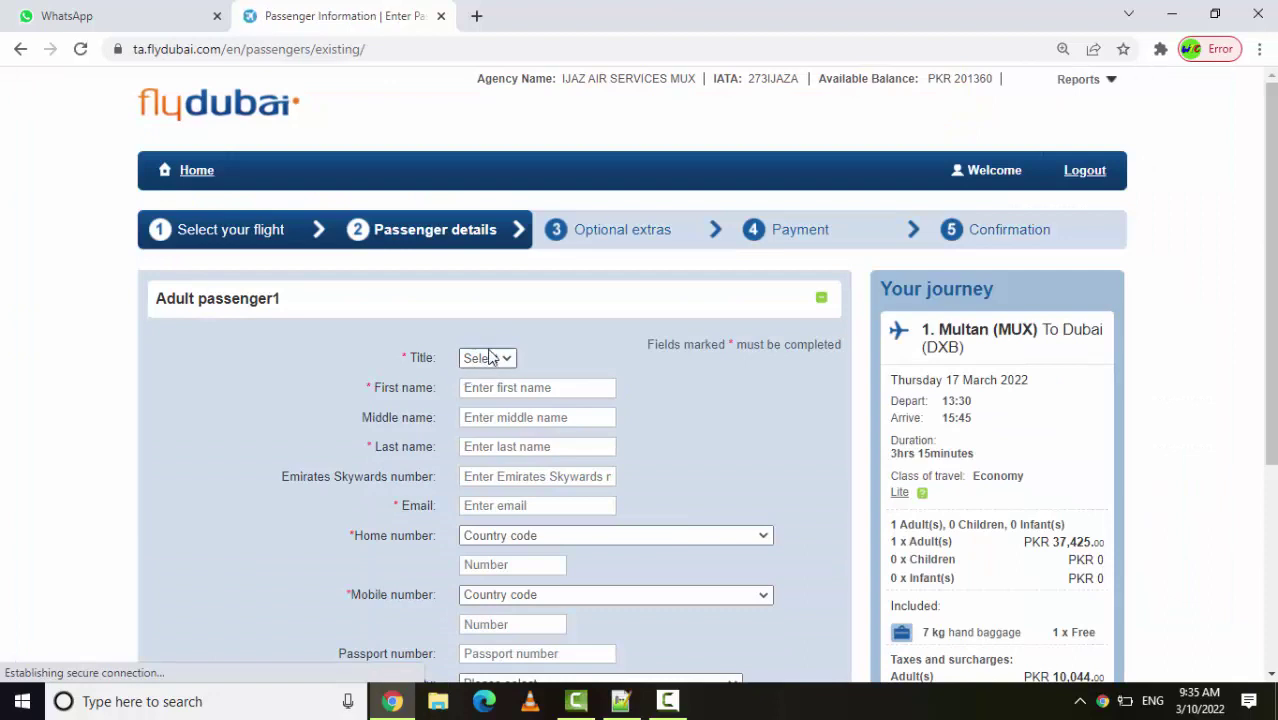
Set the adult passenger's title to Mr and enter first and last name
left_click(497, 358)
left_click(487, 393)
left_click(500, 389)
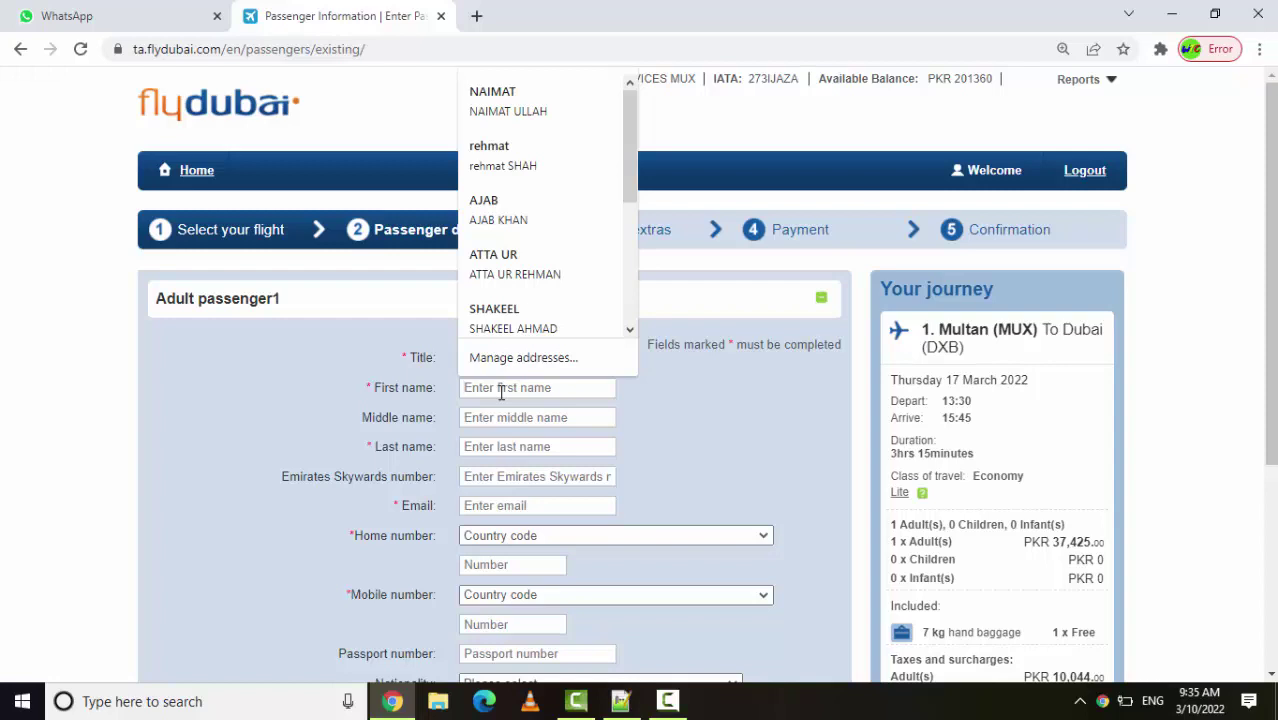
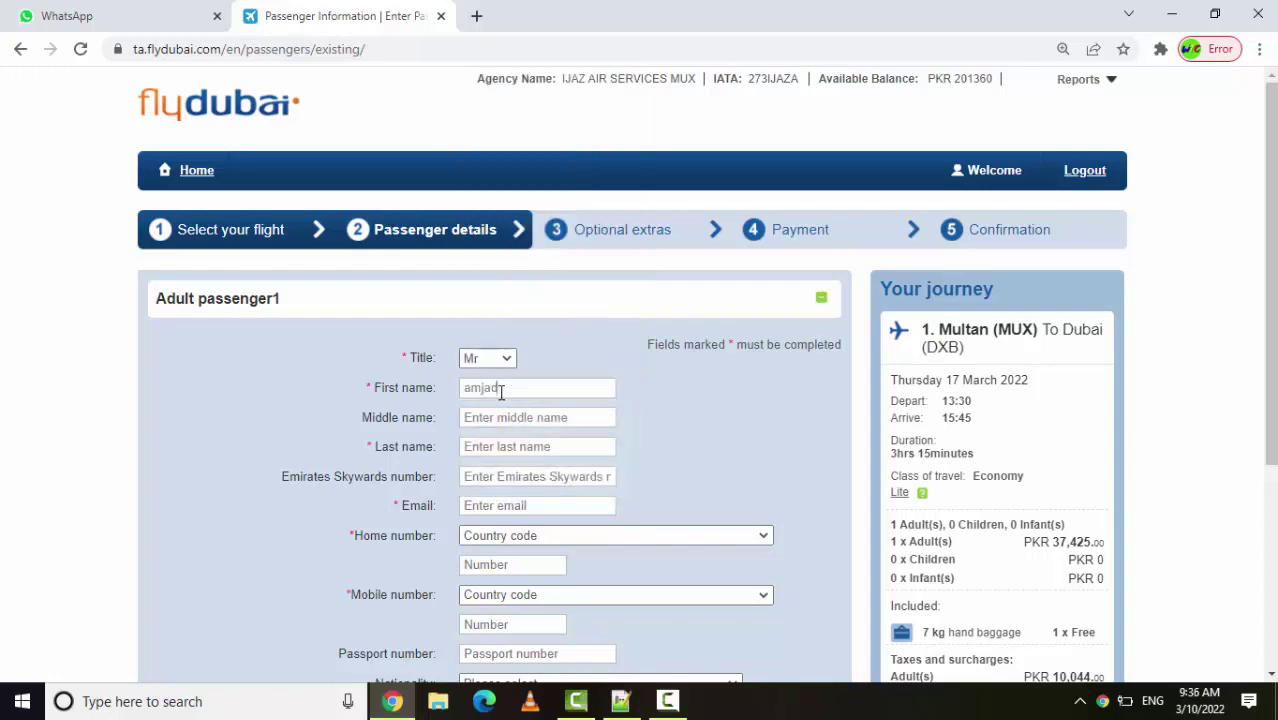
key("Tab")
key("Tab")
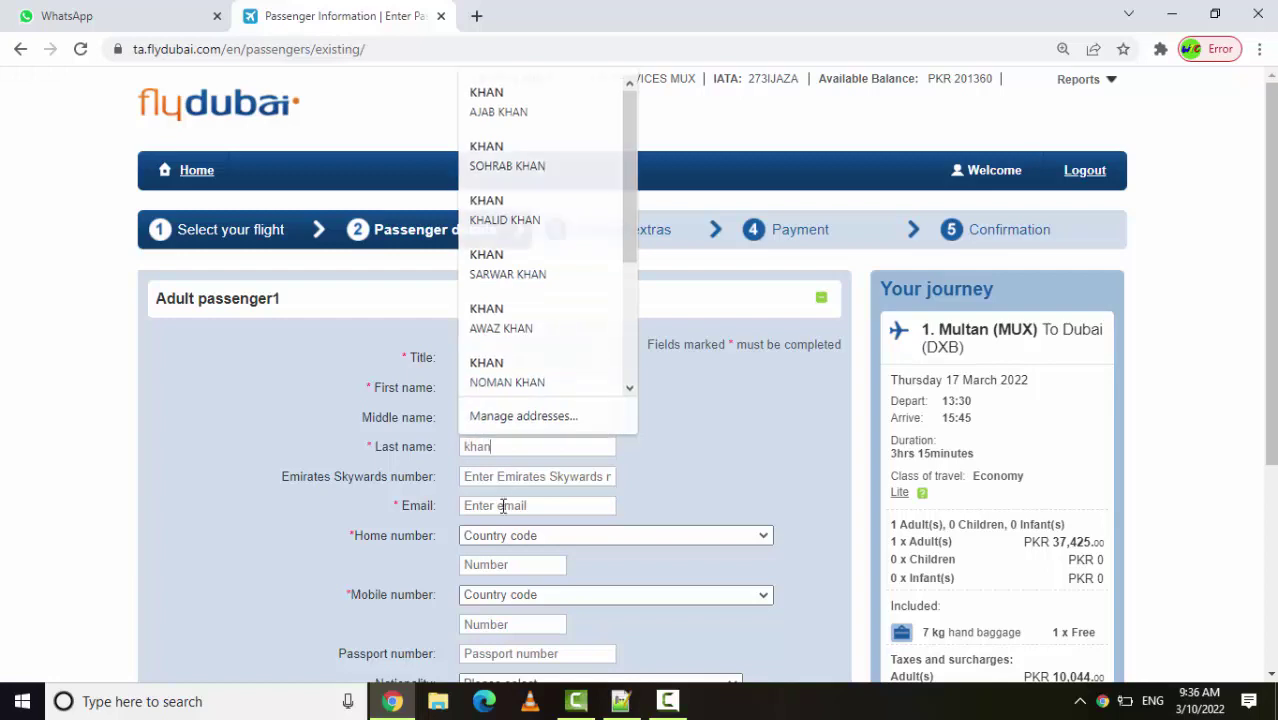
Enter the passenger's e-mail address and home number with Pakistan +92 code
left_click(503, 505)
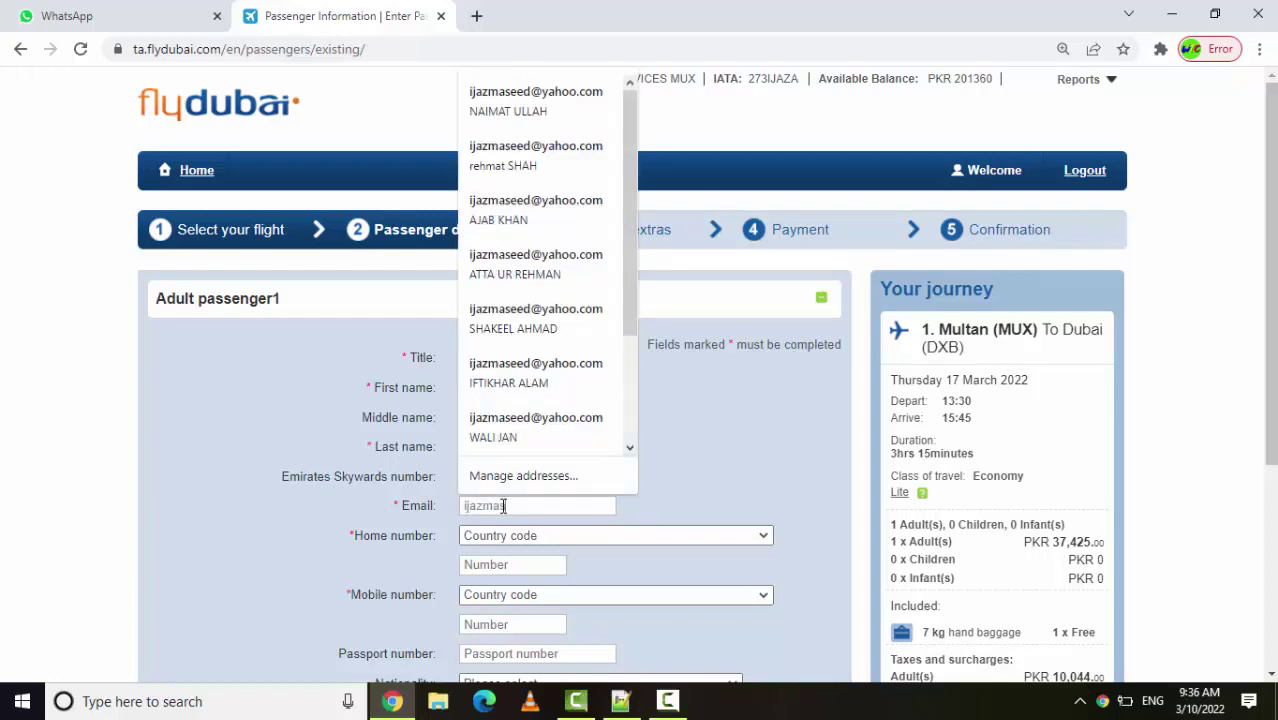
left_click(505, 545)
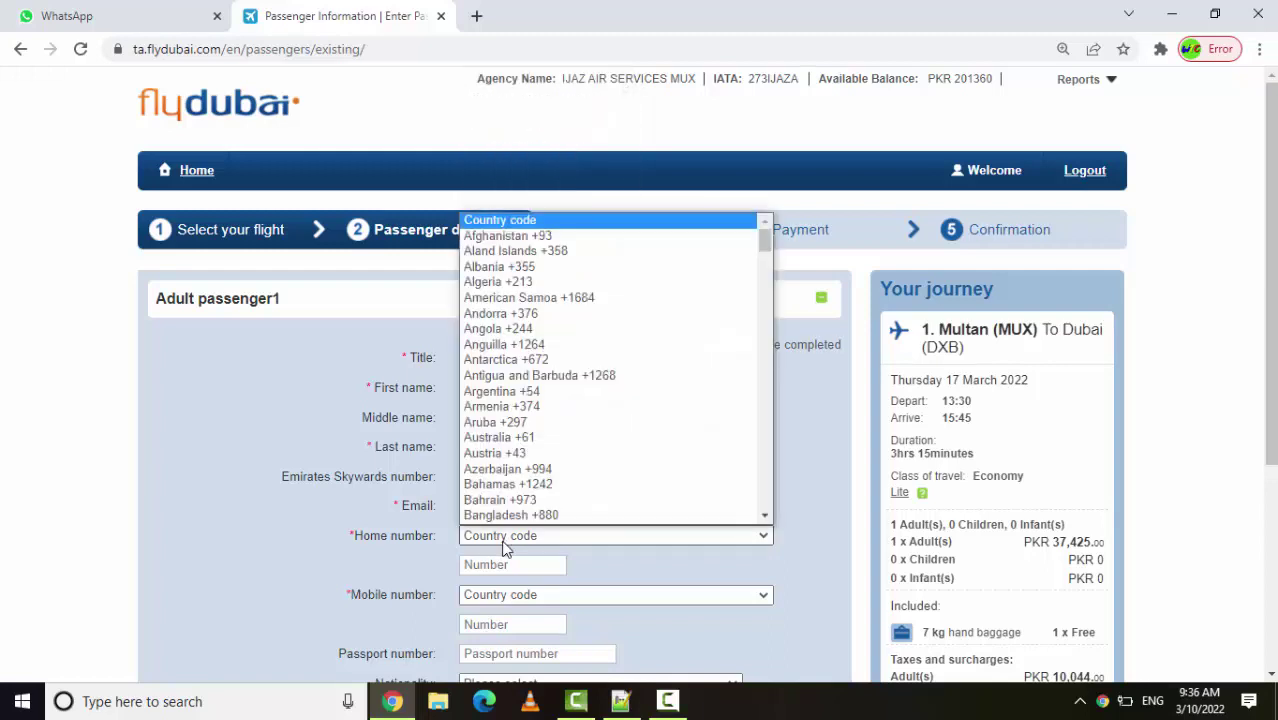
key("p")
key("Return")
left_click(502, 566)
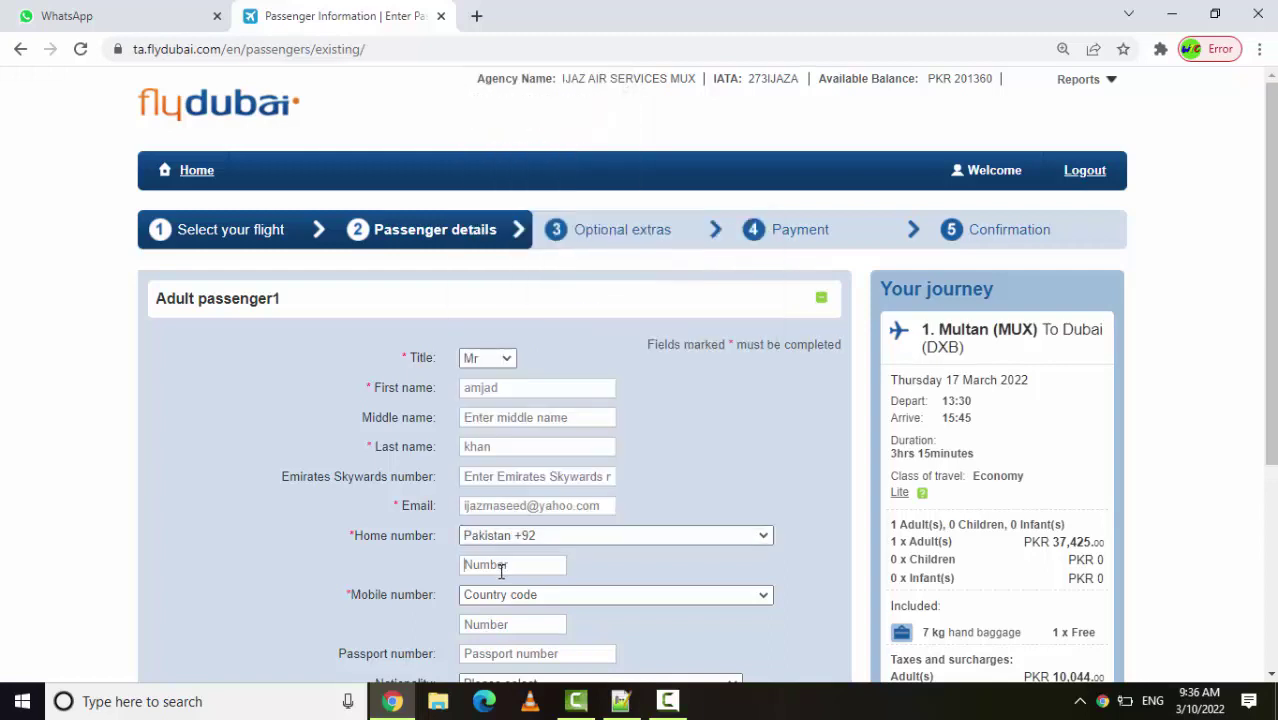
Enter the passenger's mobile number with Pakistan +92 country code
left_click(501, 597)
key("p")
key("Return")
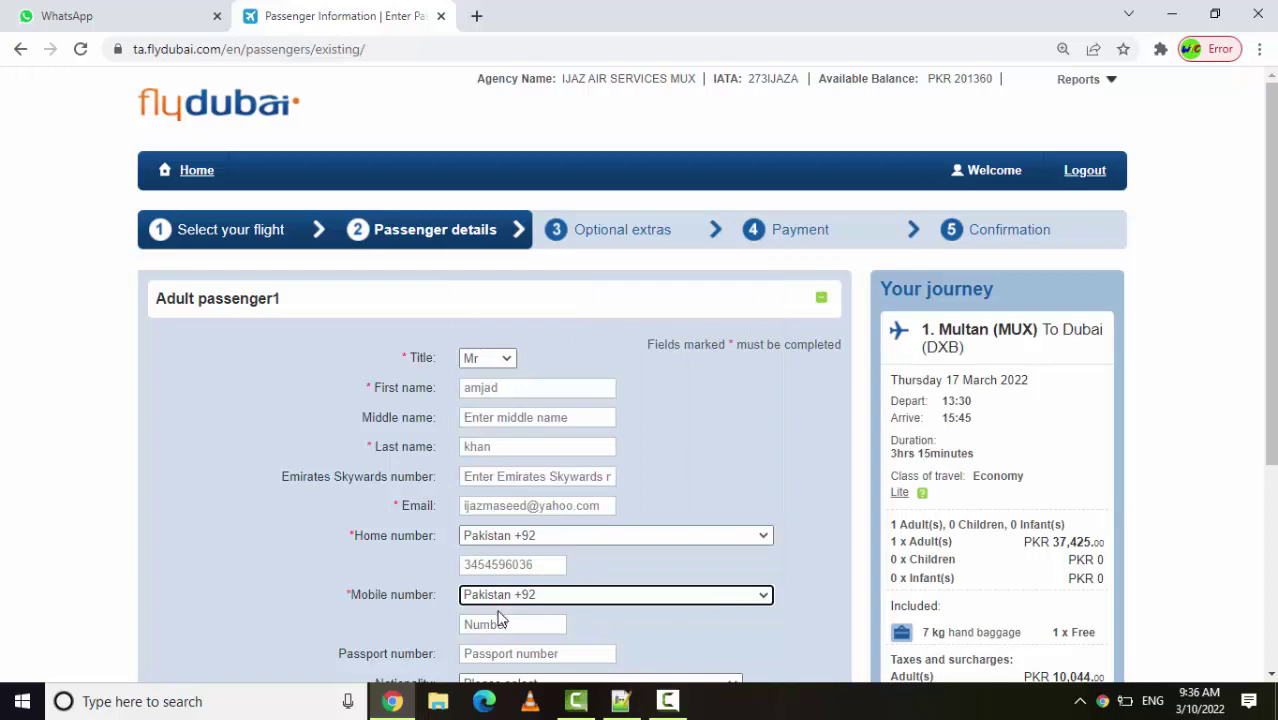
left_click(498, 625)
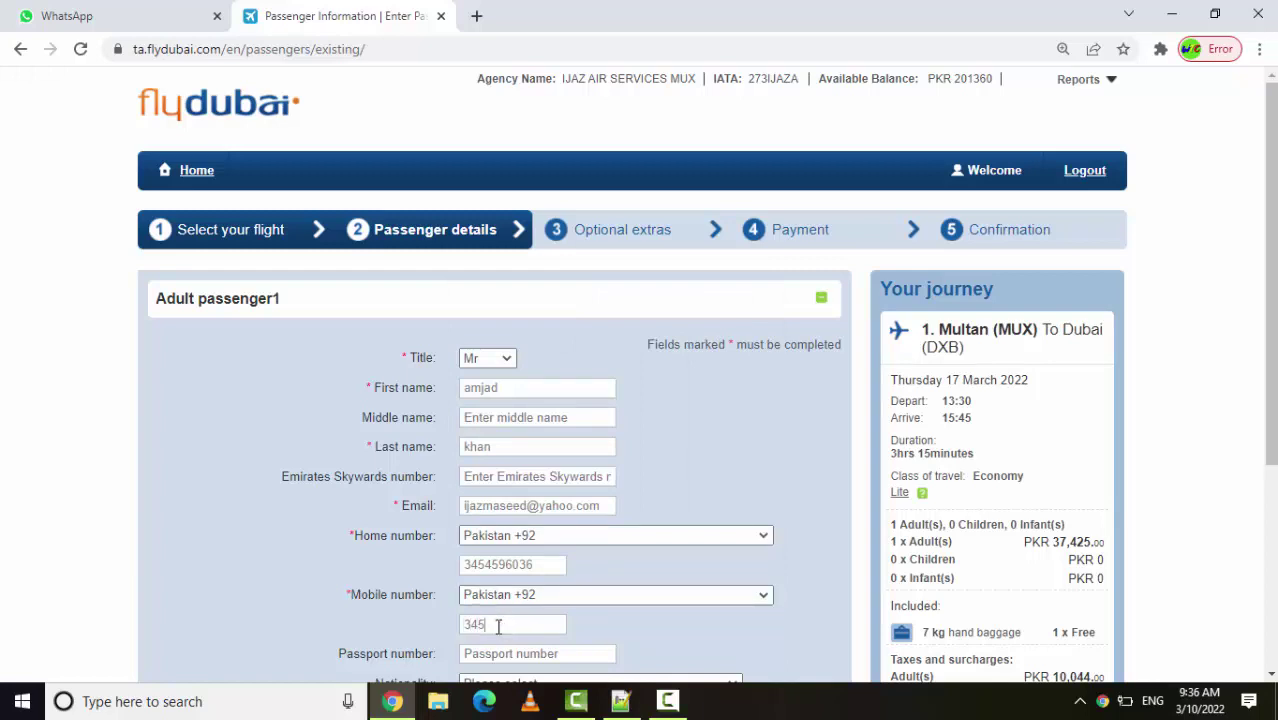
scroll(1262, 675, "down", 2)
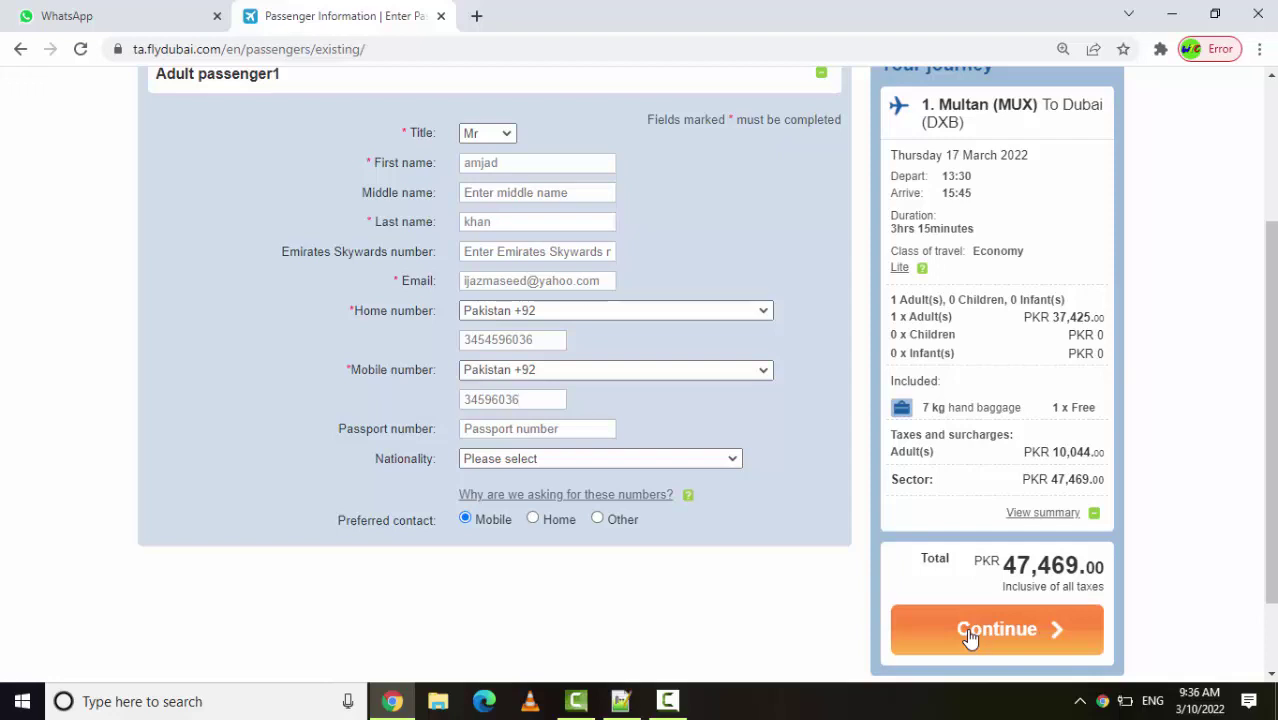
Submit passenger details and skip optional extras and extra baggage to reach Payment (PKR 48,419.00)
left_click(969, 637)
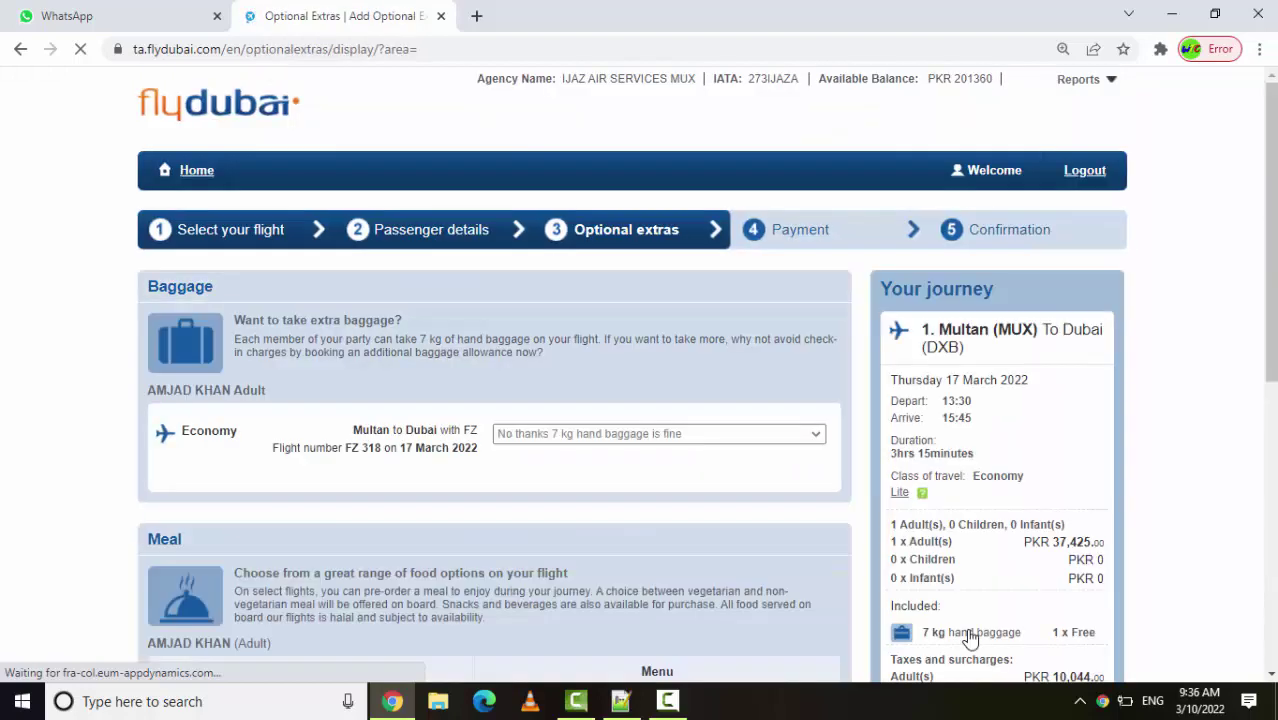
scroll(1230, 628, "down", 5)
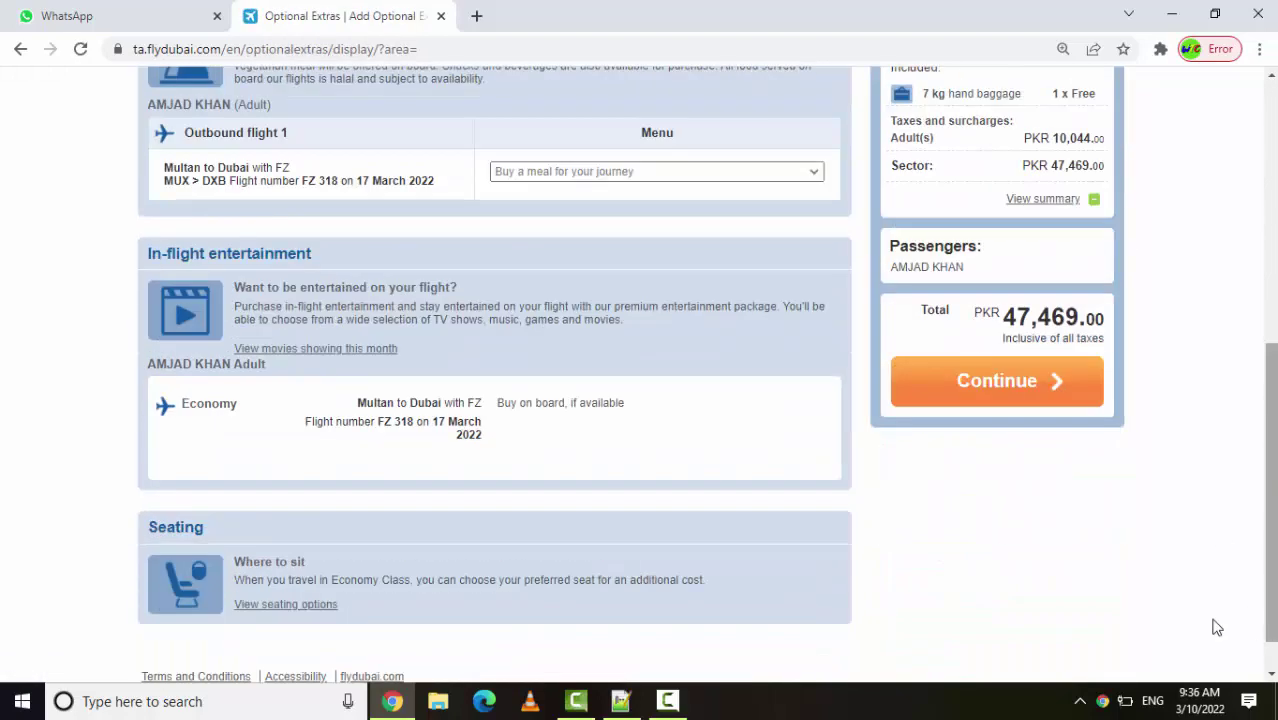
left_click(990, 390)
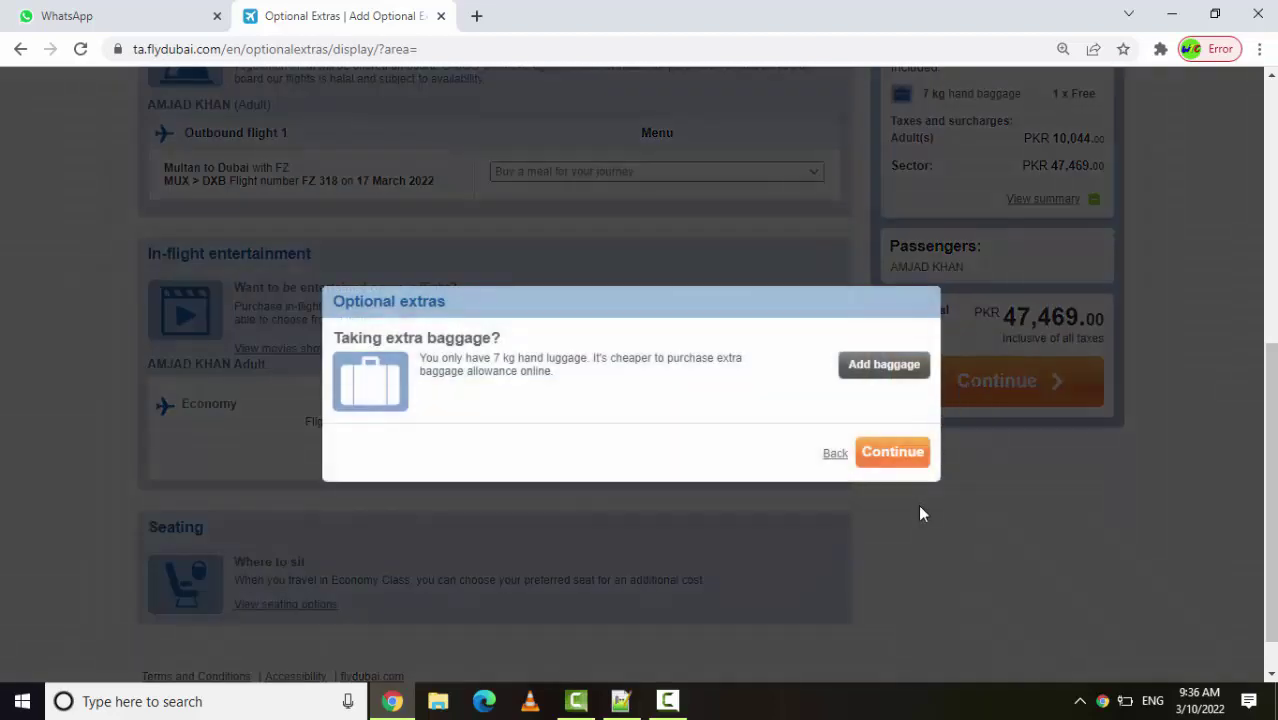
left_click(878, 461)
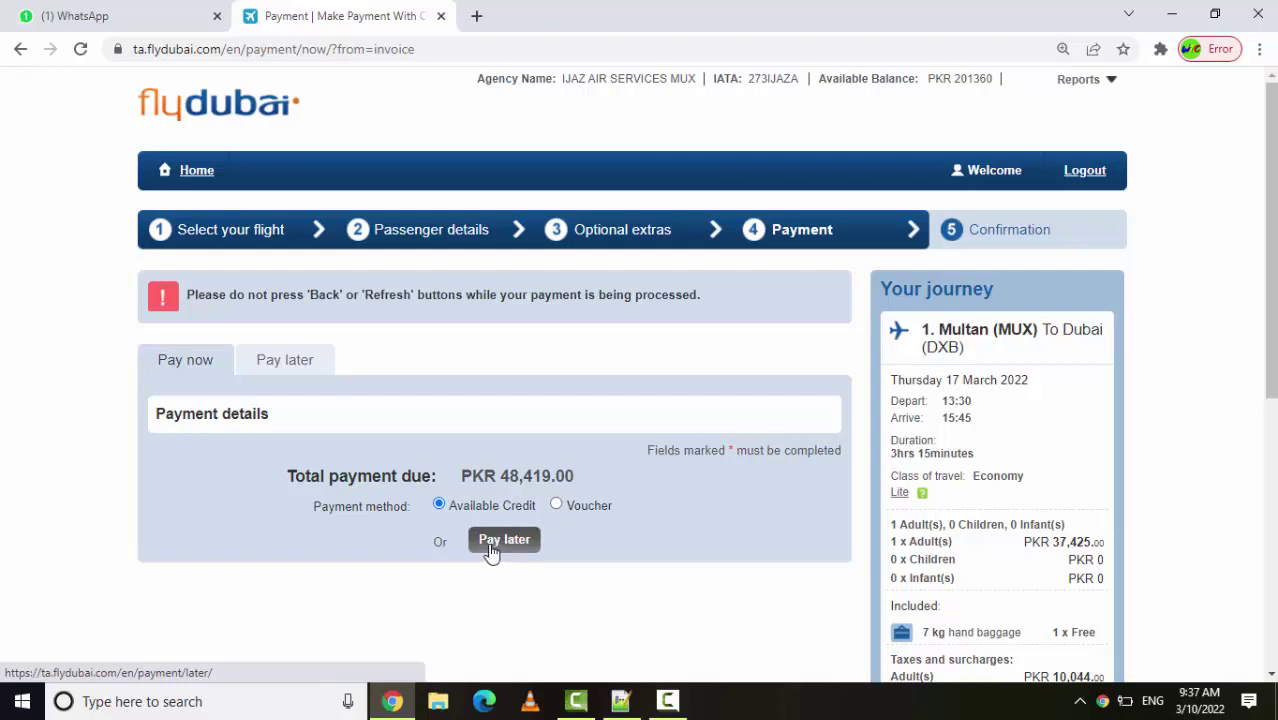
Hold the booking with Pay later, accept the terms, and confirm
left_click(490, 547)
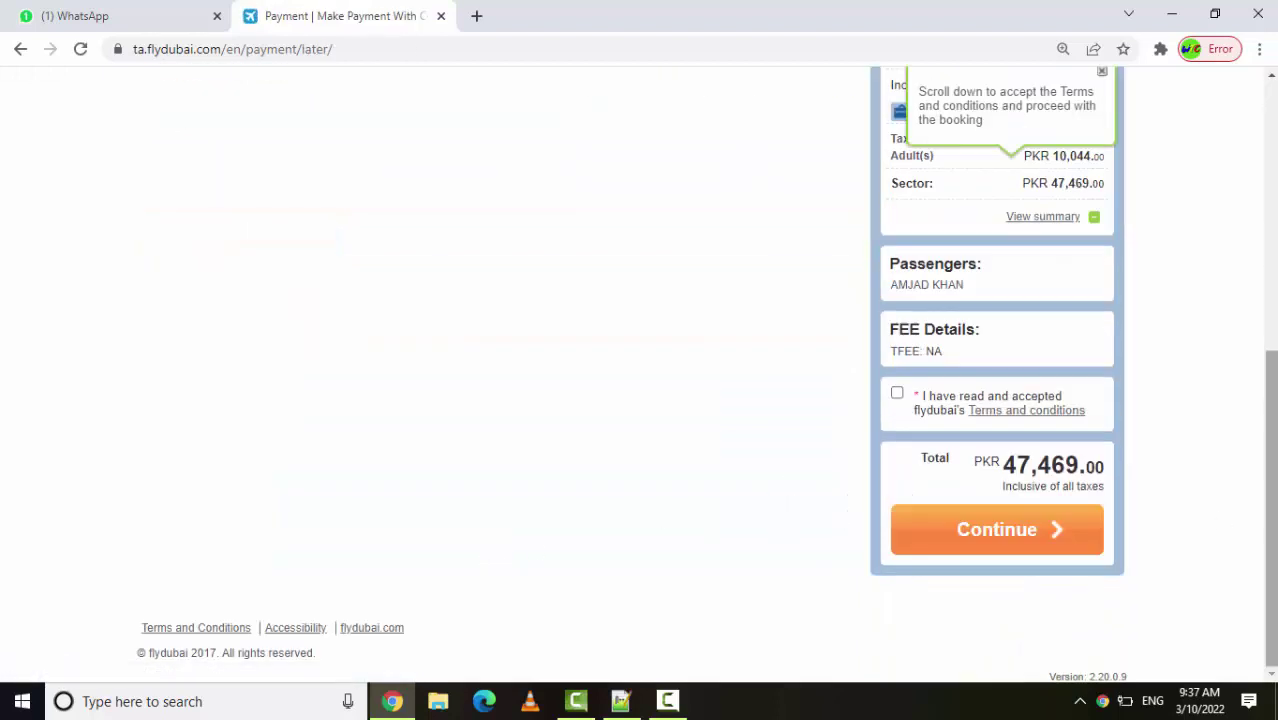
left_click(897, 394)
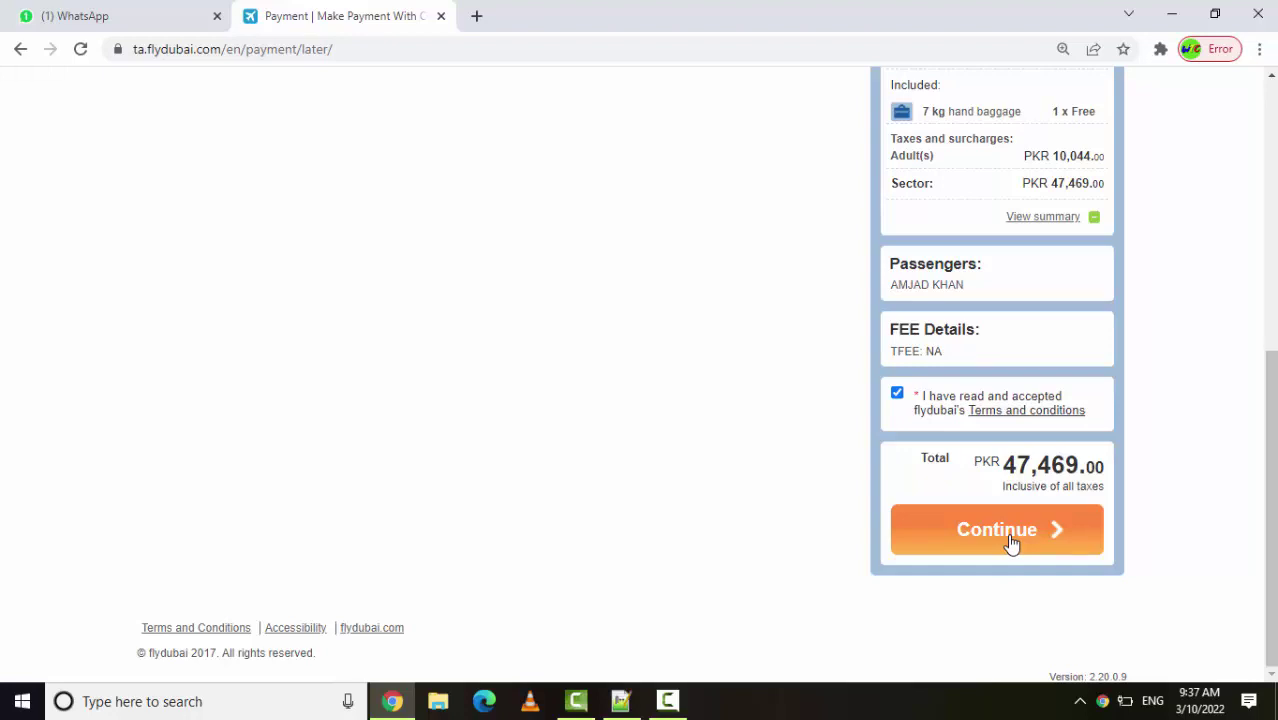
left_click(1012, 541)
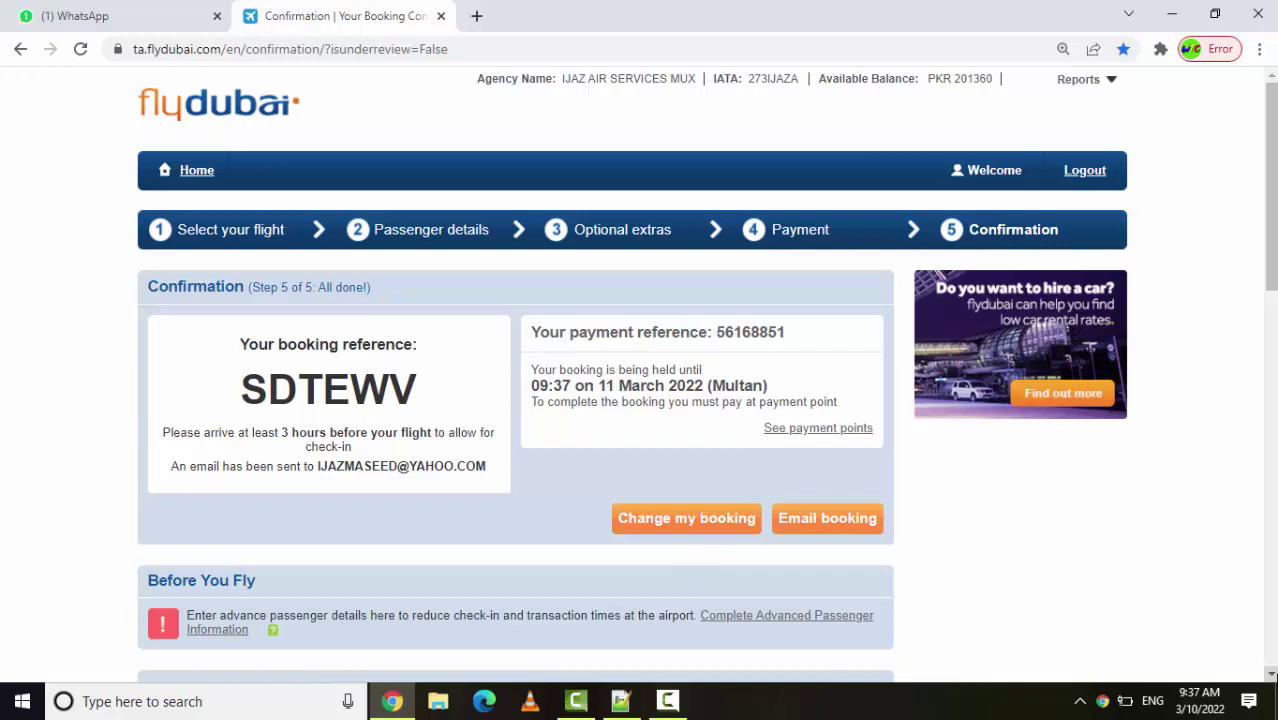
scroll(1265, 676, "down", 1)
scroll(1265, 676, "down", 6)
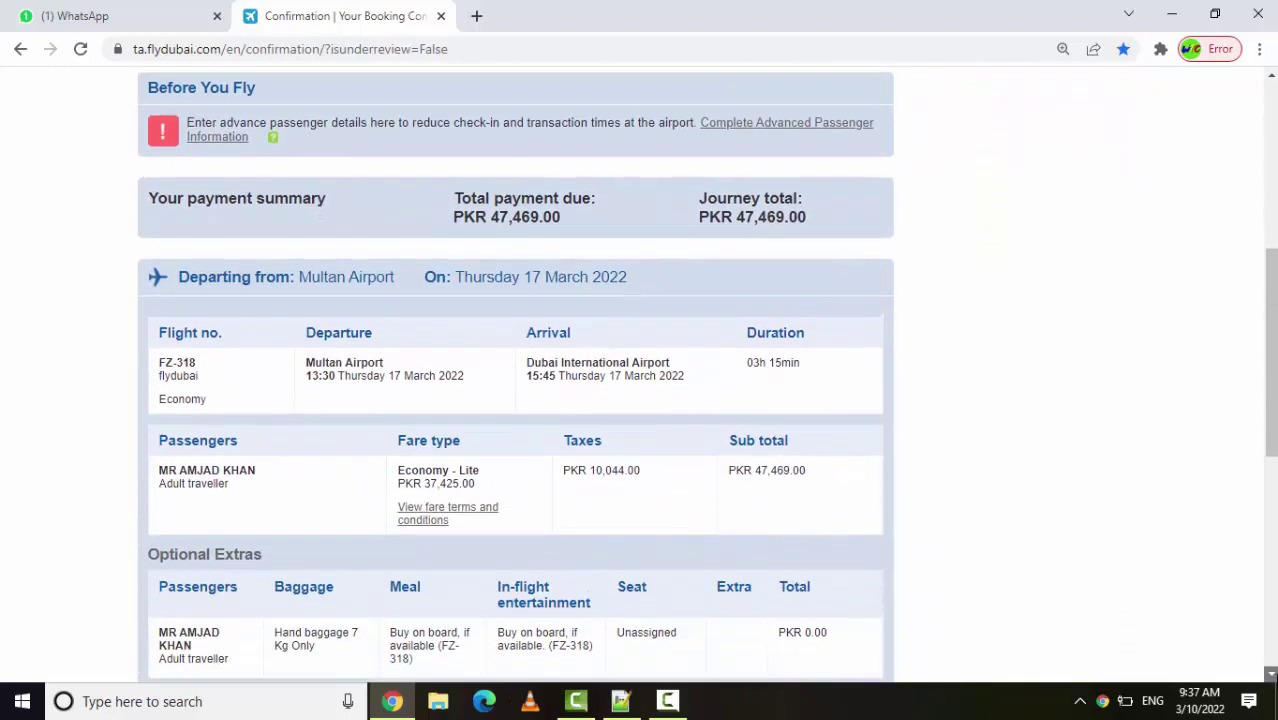
scroll(1268, 676, "down", 1)
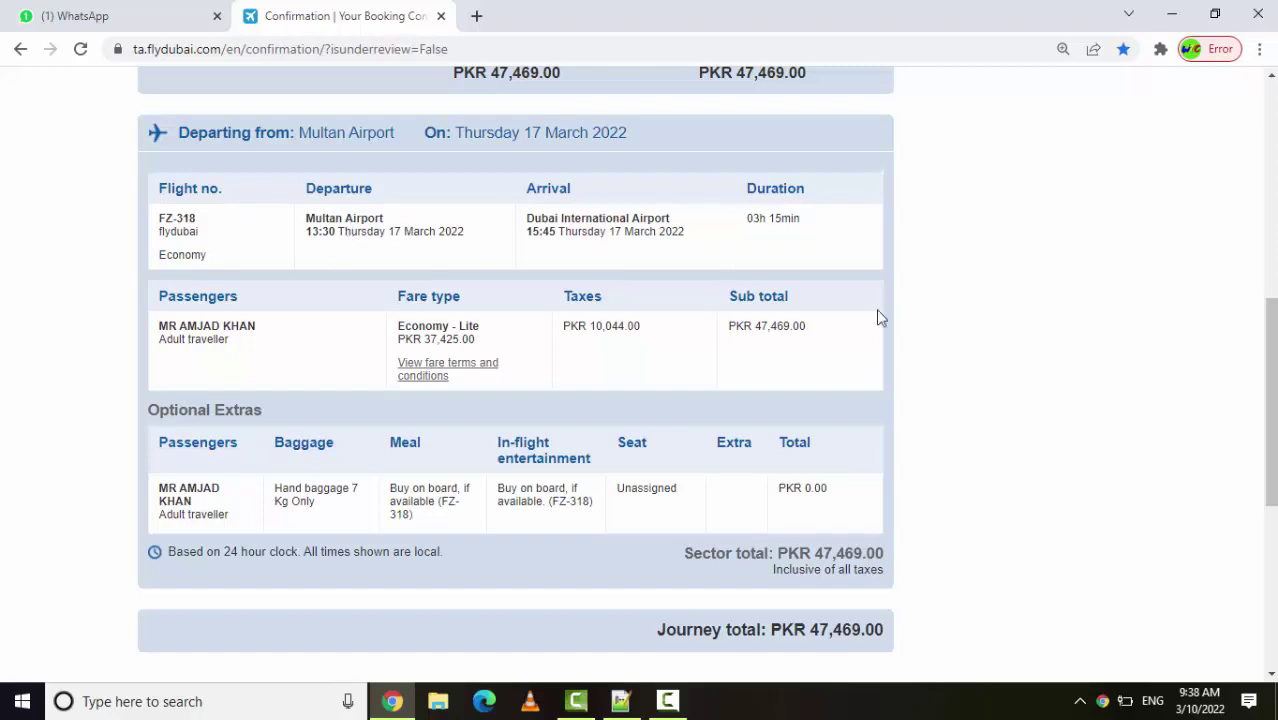
left_click(1271, 676)
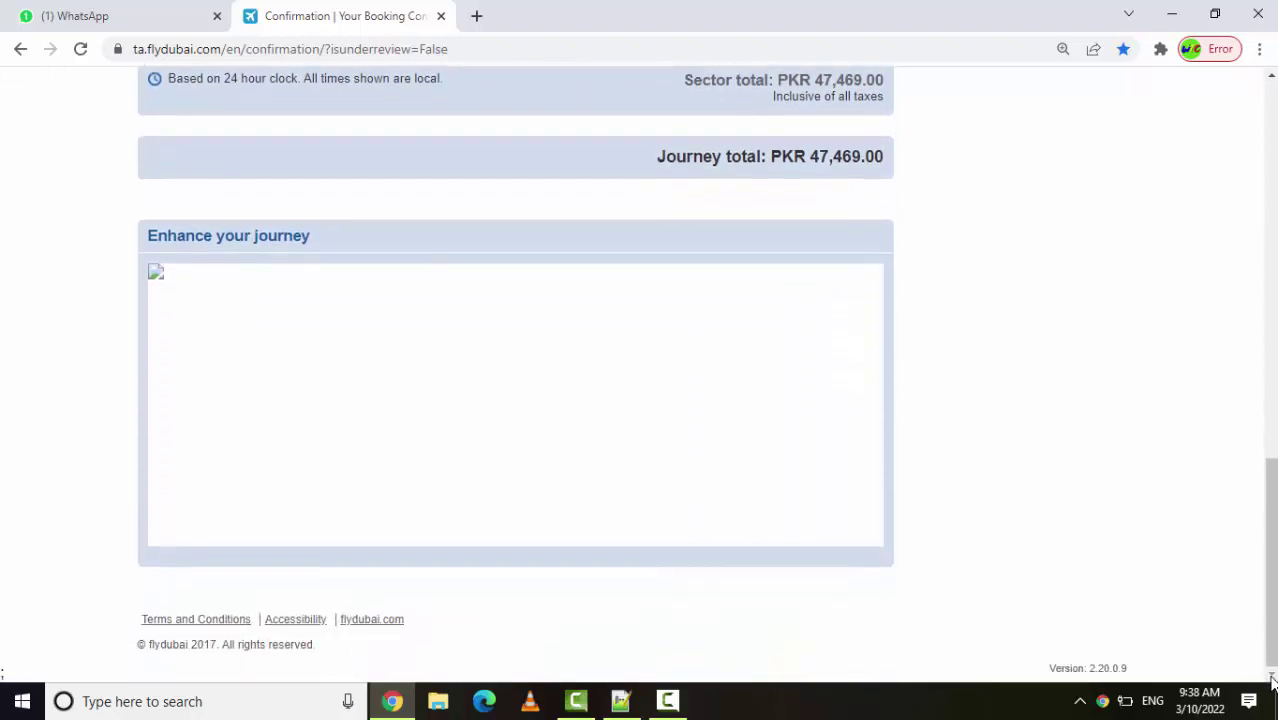
scroll(1271, 676, "up", 6)
scroll(1255, 214, "up", 4)
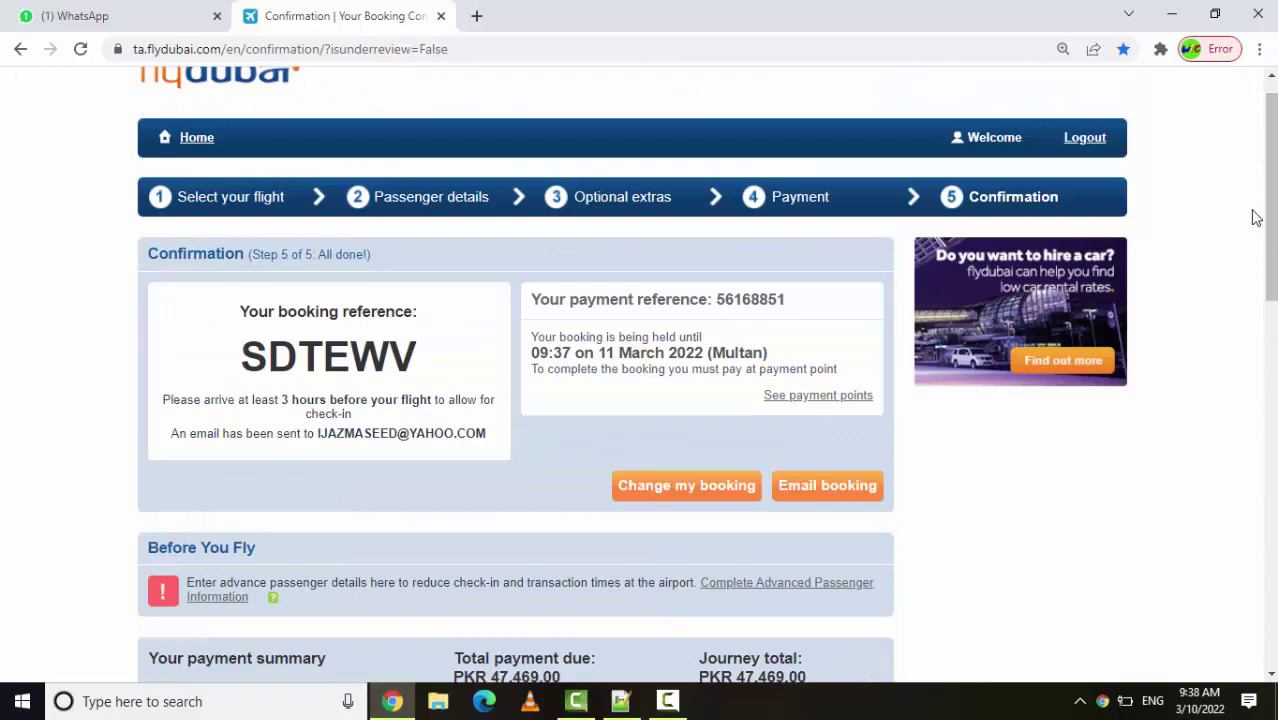